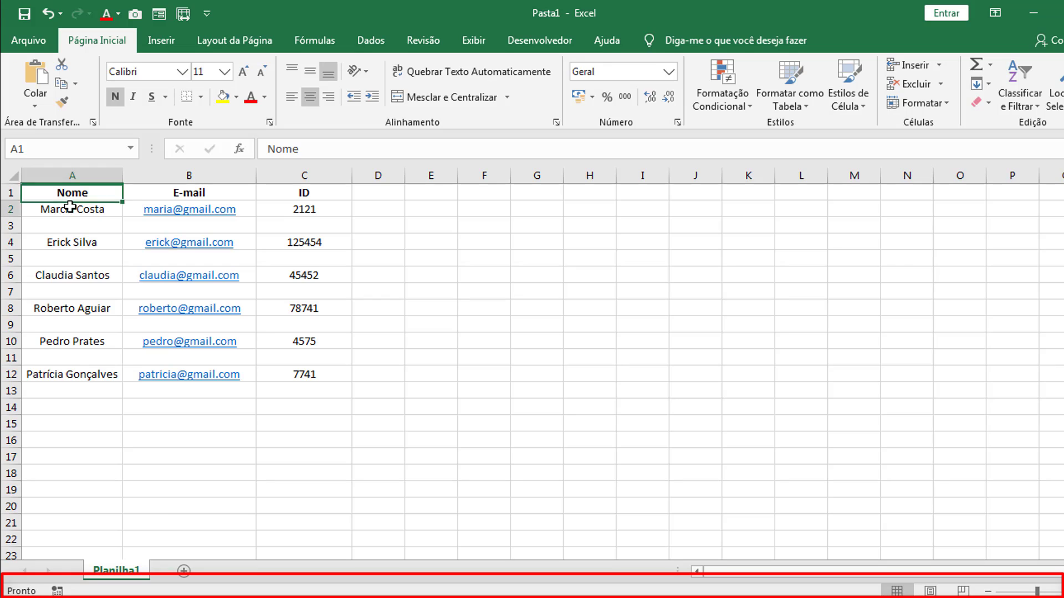
Select the data range A2:C12 and check its cell count in the status bar.
{"action": "left_click", "coordinate": [72, 208]}
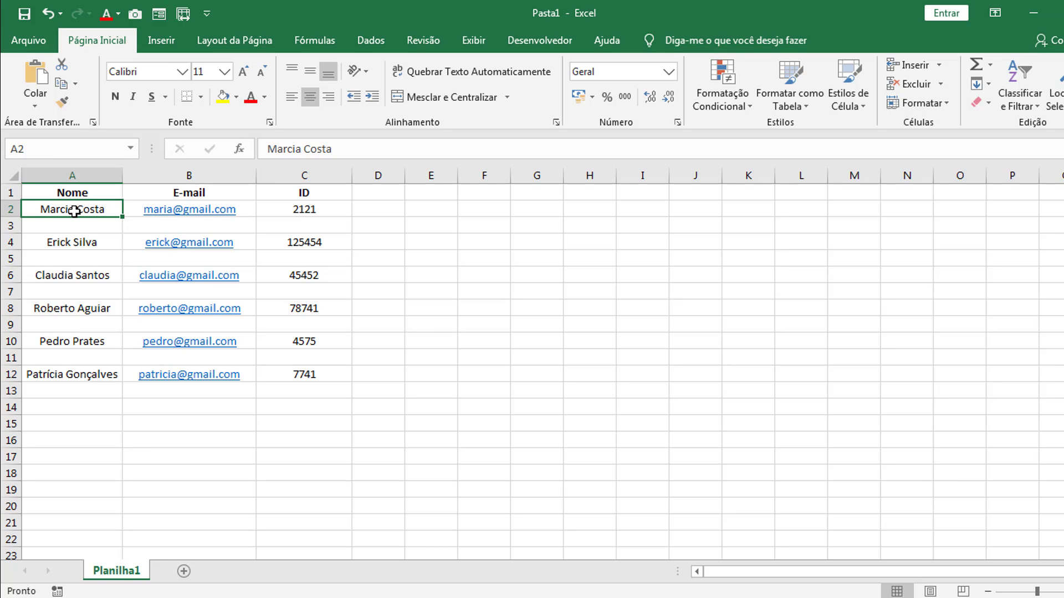
{"action": "left_click_drag", "start_coordinate": [75, 212], "coordinate": [297, 369]}
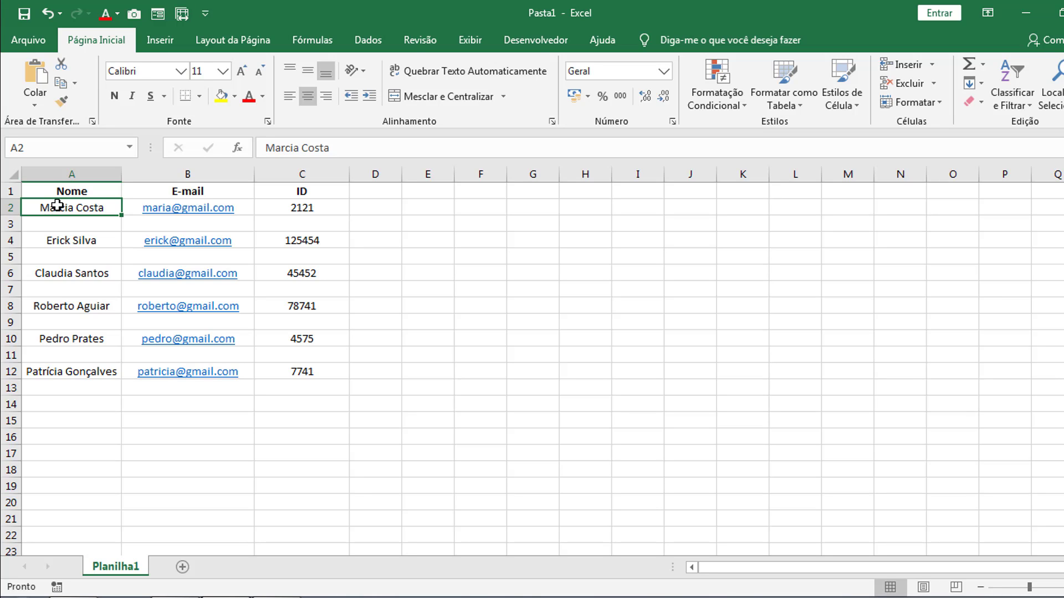
Set up a search of range A2:C12 for * that looks in values (Valores).
{"action": "left_click_drag", "start_coordinate": [67, 209], "coordinate": [284, 369]}
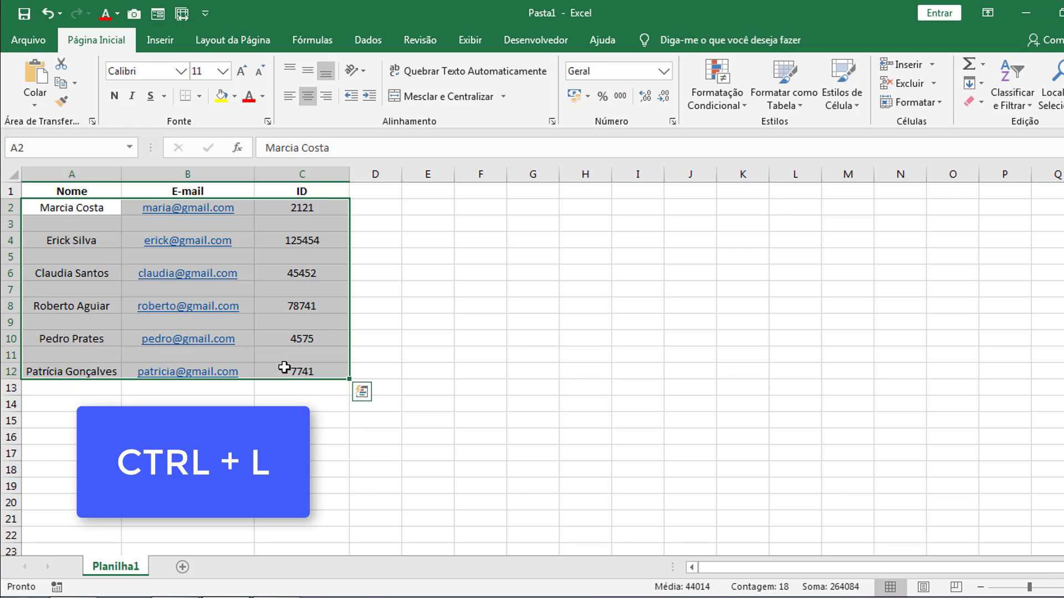
{"action": "key", "text": "ctrl+l"}
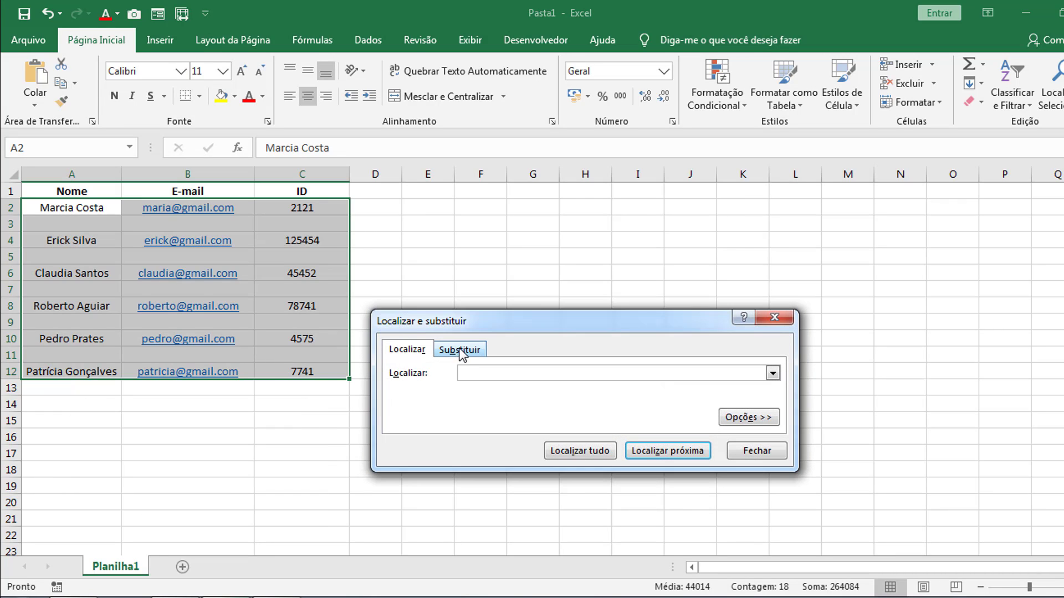
{"action": "left_click_drag", "start_coordinate": [456, 322], "coordinate": [460, 232]}
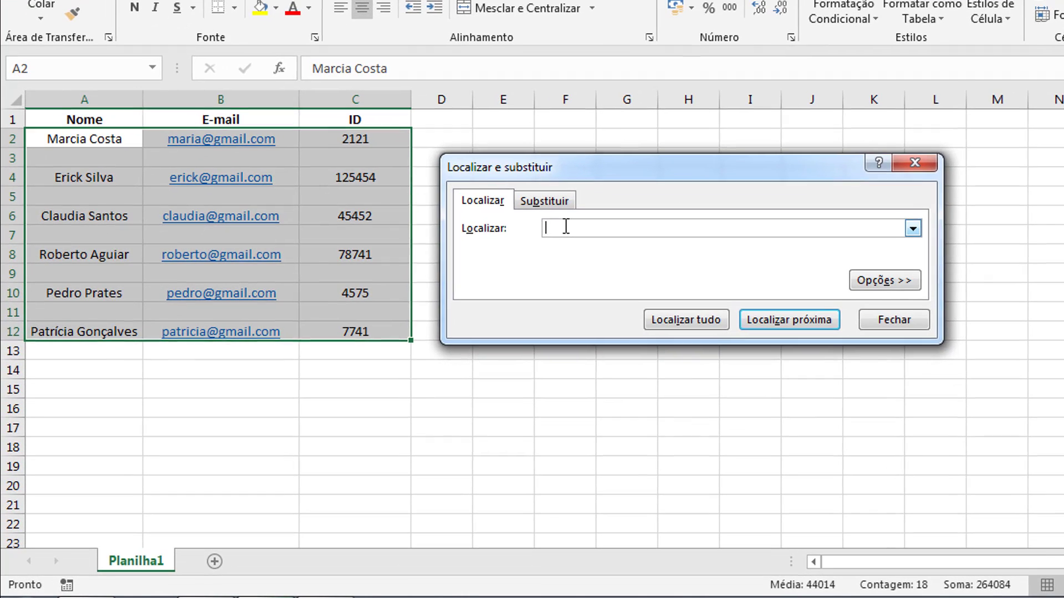
{"action": "type", "text": "*"}
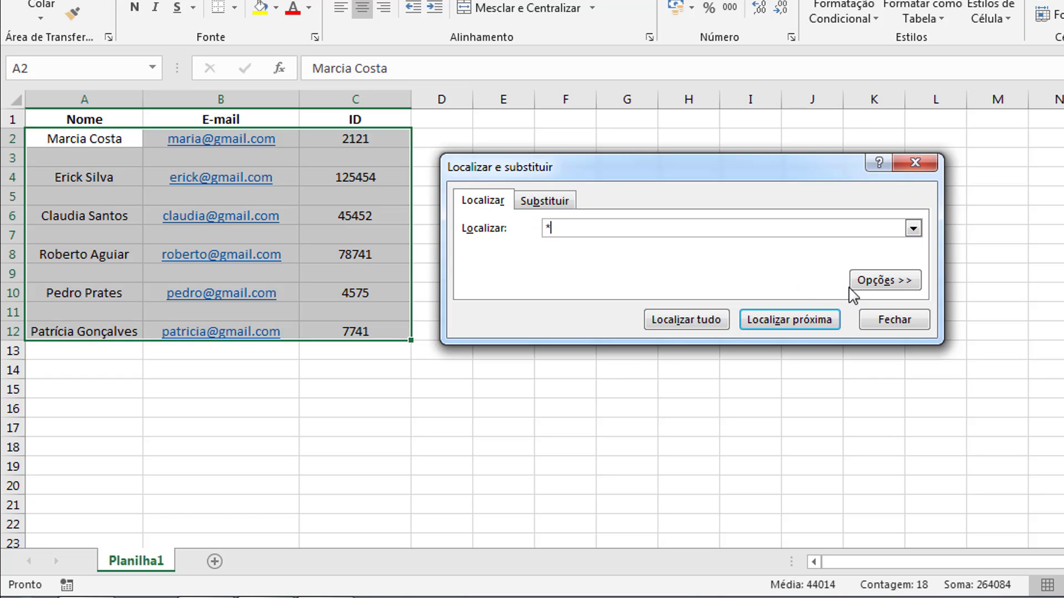
{"action": "left_click", "coordinate": [868, 283]}
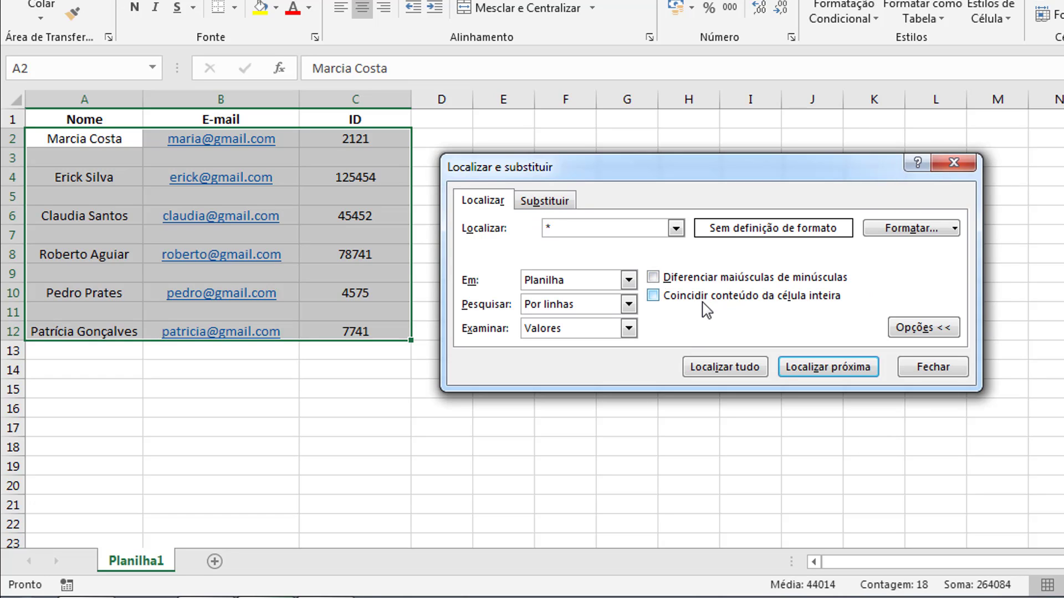
{"action": "left_click", "coordinate": [629, 329]}
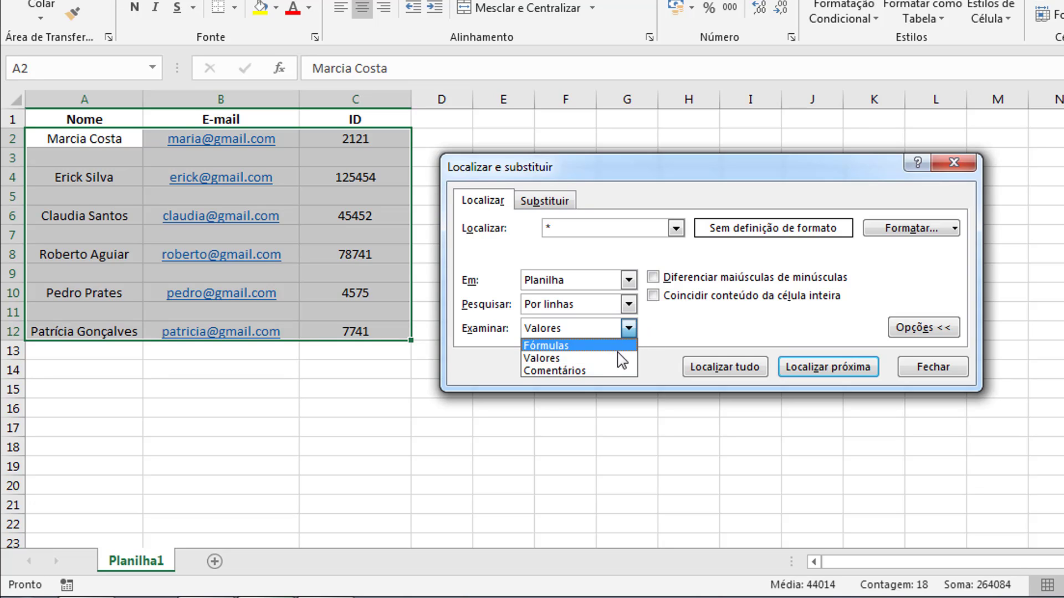
{"action": "left_click", "coordinate": [555, 359]}
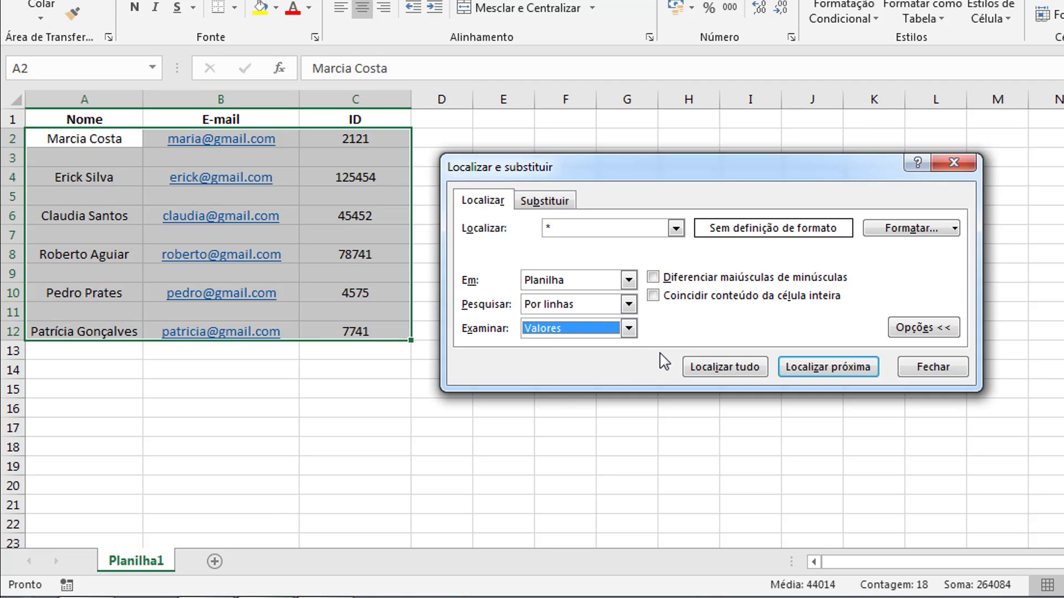
Find all matches and review the full results list with its cell count.
{"action": "left_click", "coordinate": [712, 369]}
{"action": "left_click_drag", "start_coordinate": [671, 166], "coordinate": [656, 128]}
{"action": "left_click_drag", "start_coordinate": [952, 427], "coordinate": [953, 467]}
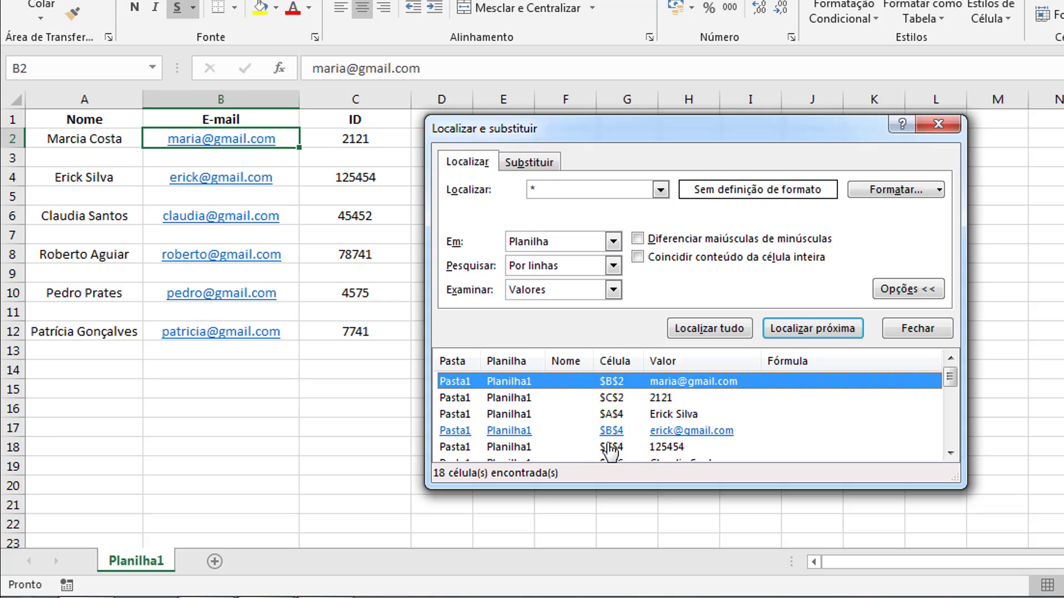
{"action": "left_click_drag", "start_coordinate": [951, 380], "coordinate": [950, 432]}
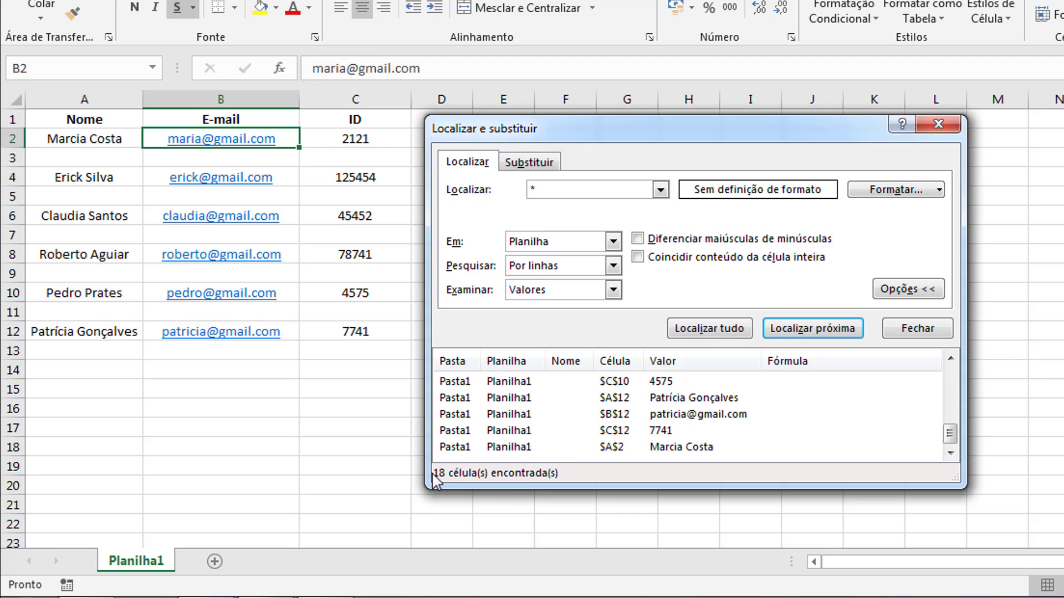
{"action": "left_click_drag", "start_coordinate": [949, 433], "coordinate": [950, 368]}
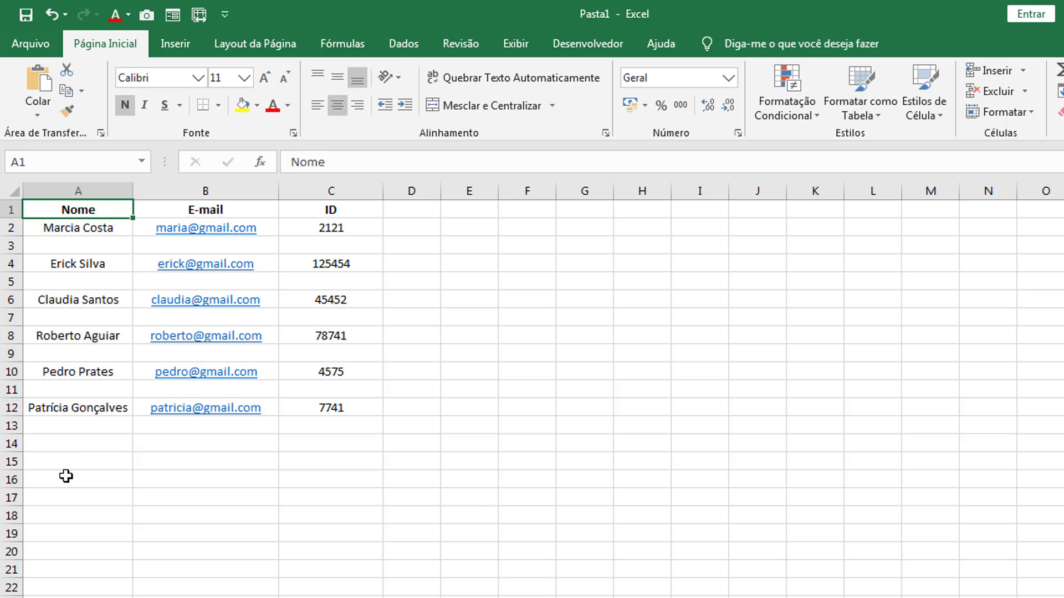
Enter the formula =CONT.VALORES(A2:A12) in cell A15 to count the filled name cells.
{"action": "left_click", "coordinate": [62, 467]}
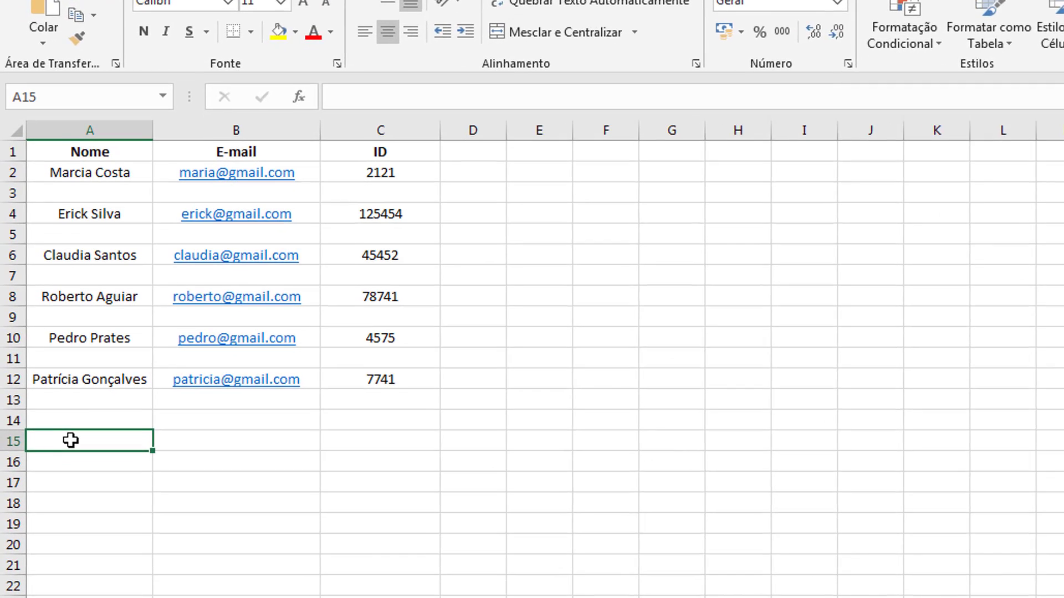
{"action": "double_click", "coordinate": [62, 464]}
{"action": "type", "text": "=CONT"}
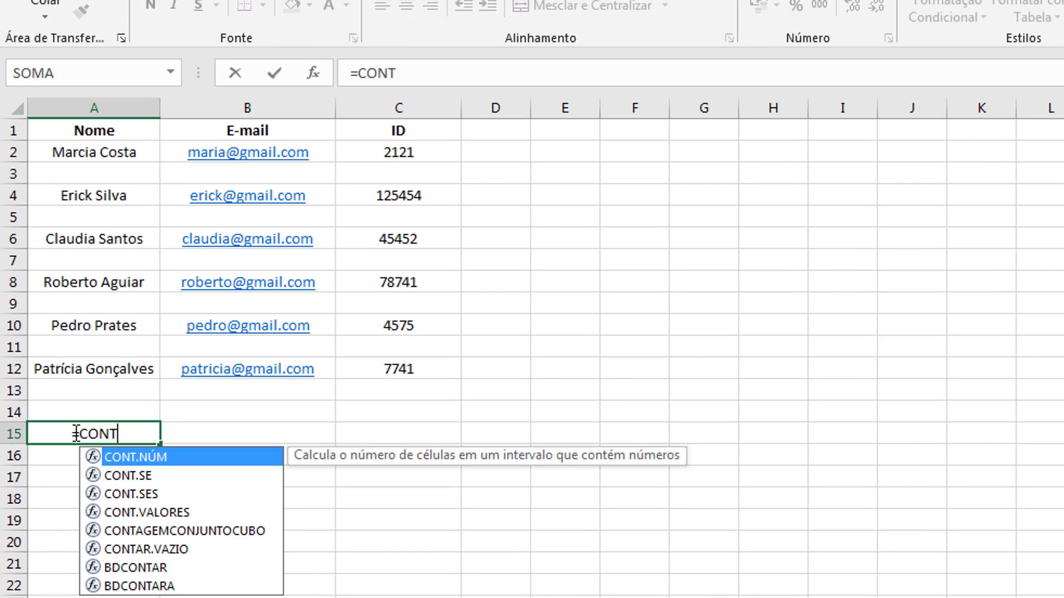
{"action": "type", "text": ".VA"}
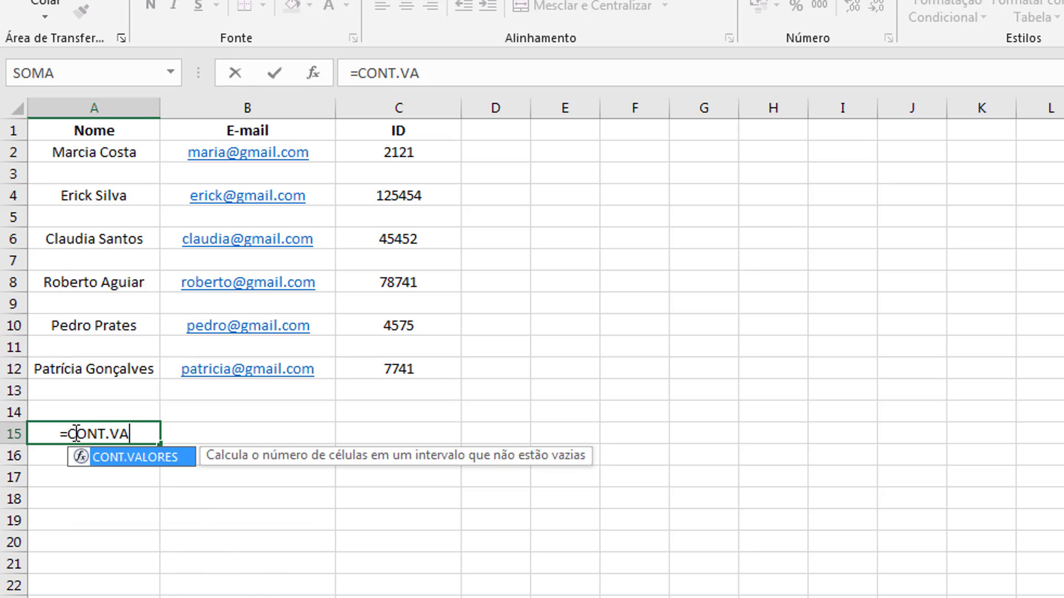
{"action": "key", "text": "Tab"}
{"action": "left_click_drag", "start_coordinate": [119, 154], "coordinate": [91, 372]}
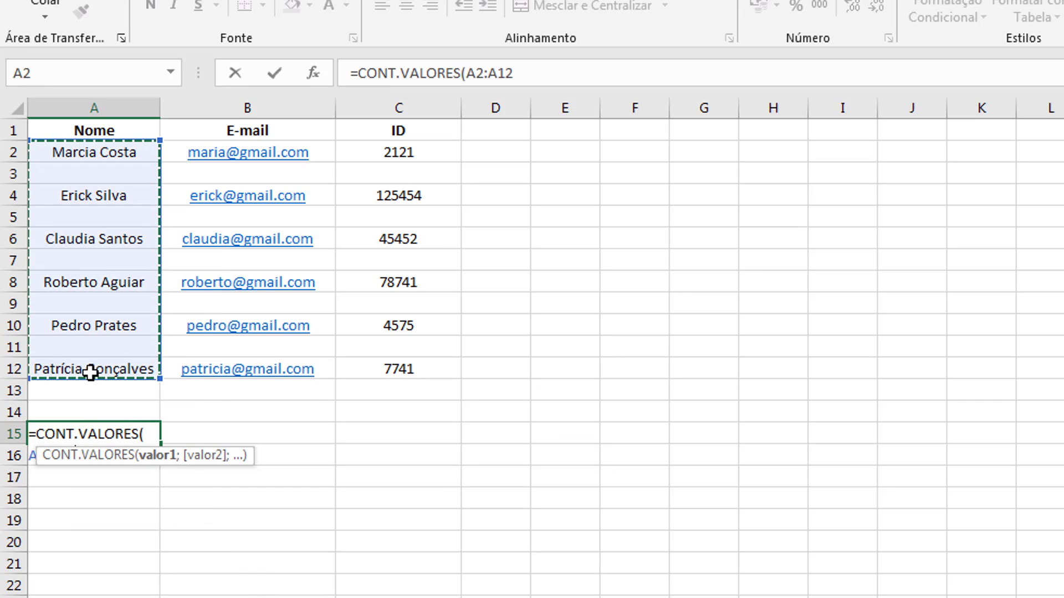
{"action": "type", "text": ")"}
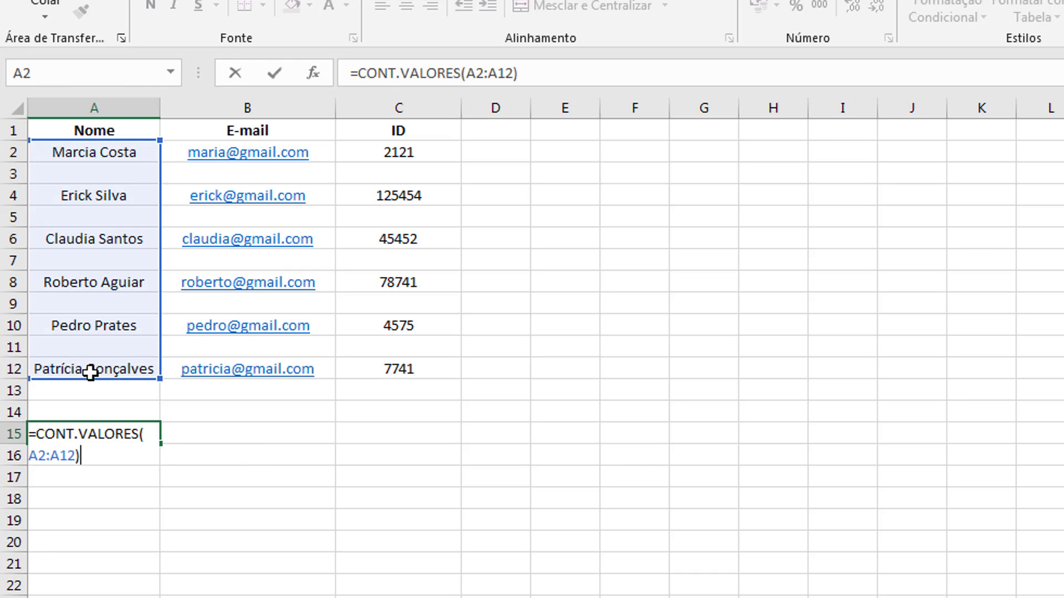
{"action": "key", "text": "Return"}
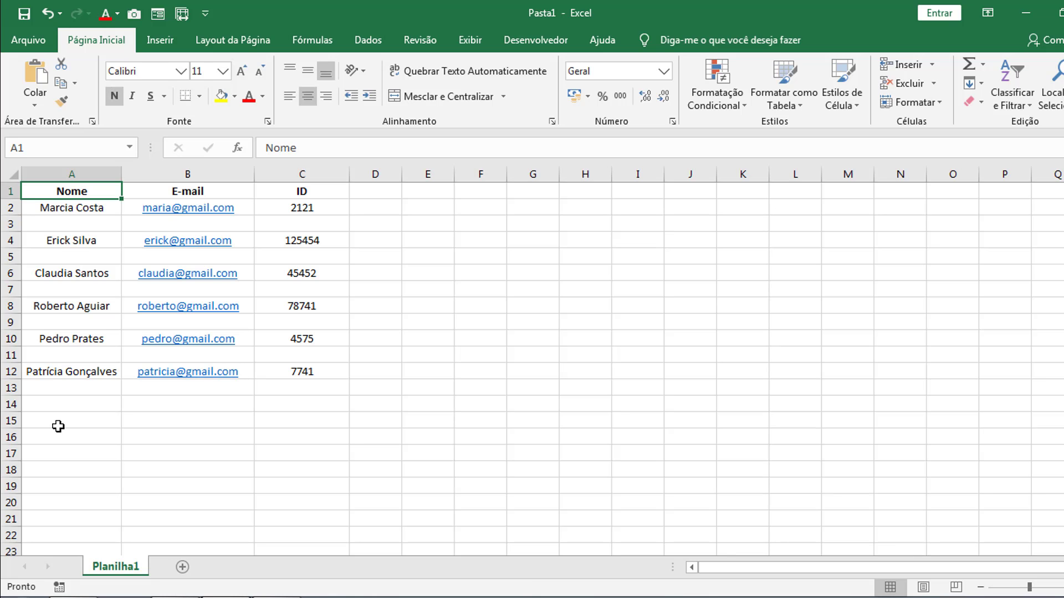
Widen column A and enter =CONT.SE(A2:A12;"<>") in cell A15 to count the non-empty name cells.
{"action": "left_click", "coordinate": [56, 420]}
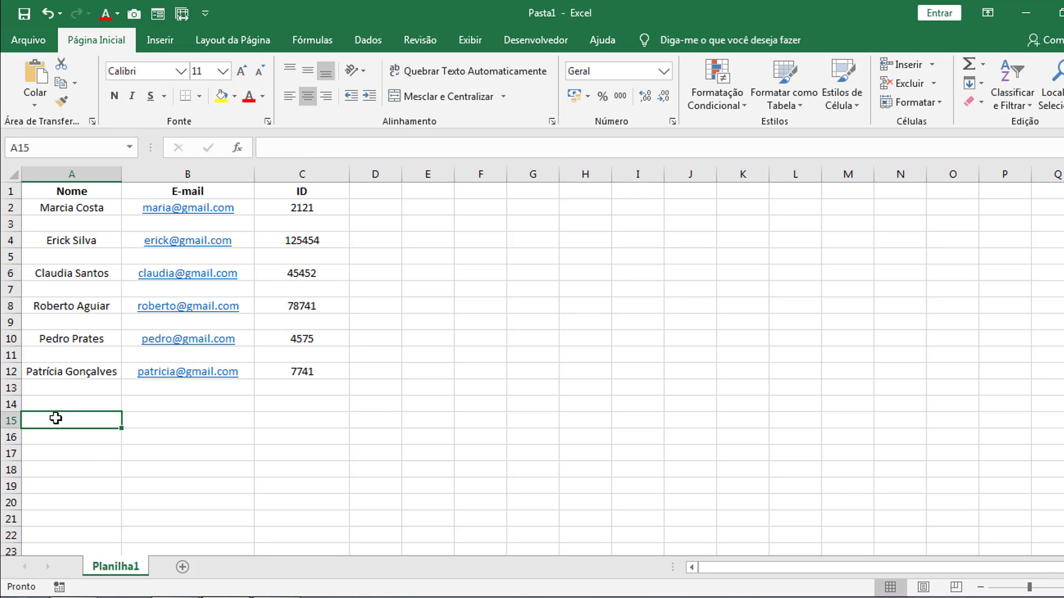
{"action": "left_click_drag", "start_coordinate": [122, 174], "coordinate": [162, 174]}
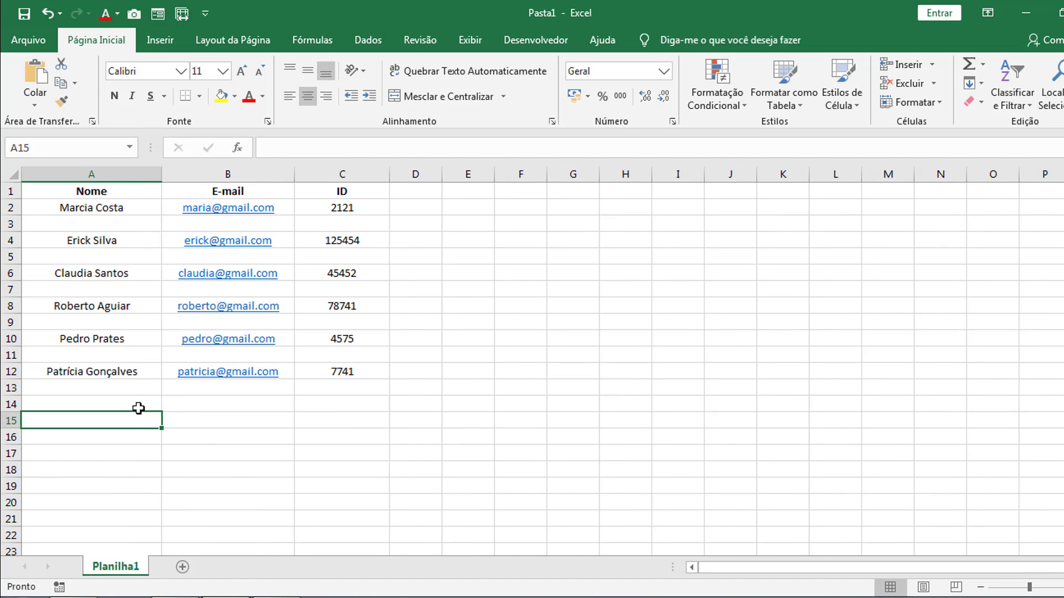
{"action": "double_click", "coordinate": [115, 423]}
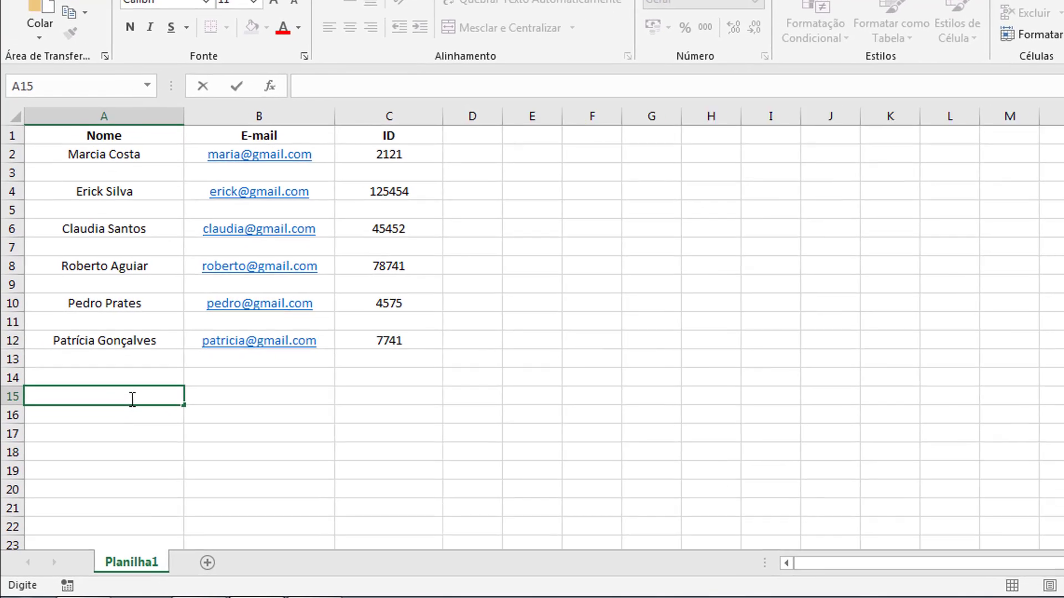
{"action": "type", "text": "=CONT."}
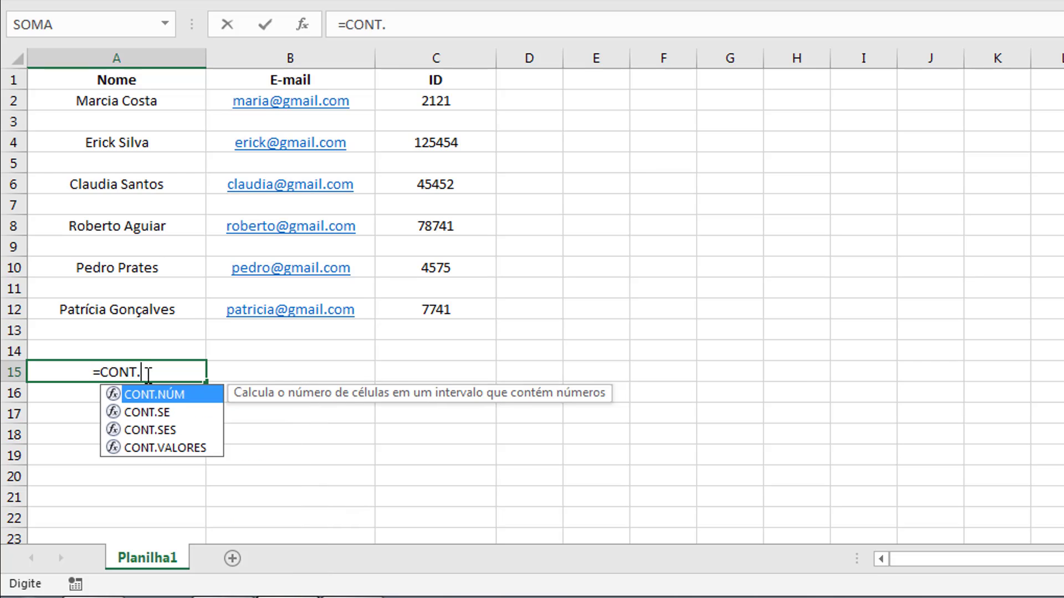
{"action": "type", "text": "SE("}
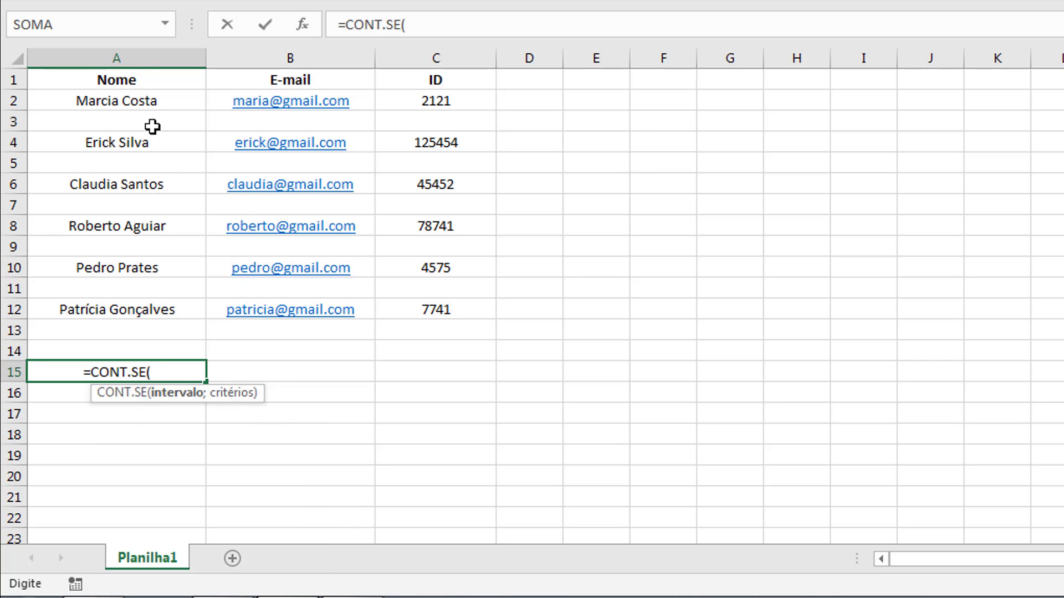
{"action": "left_click", "coordinate": [123, 100]}
{"action": "left_click_drag", "start_coordinate": [121, 141], "coordinate": [105, 311]}
{"action": "type", "text": ";"}
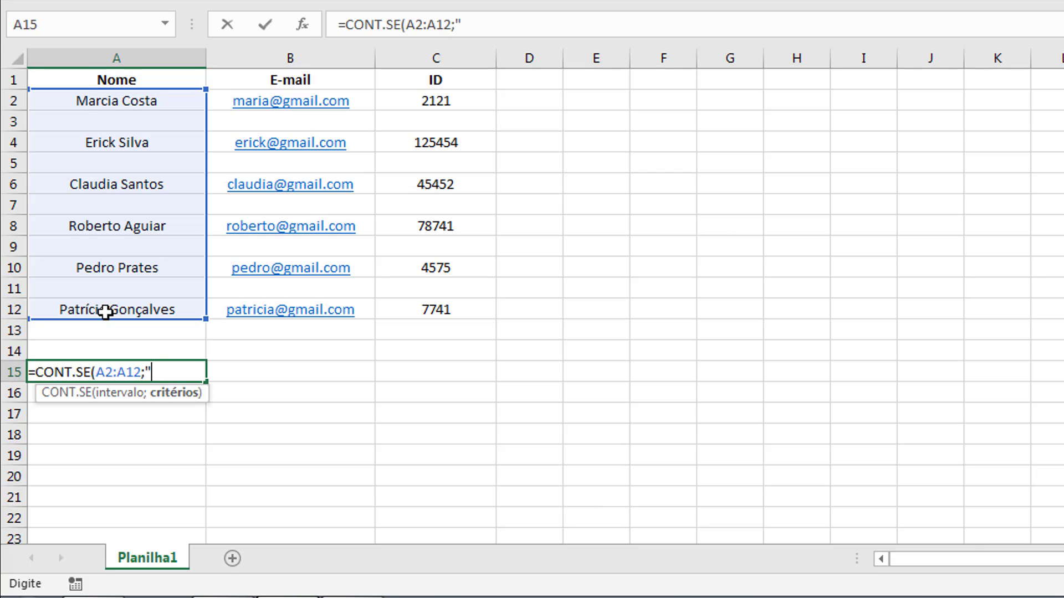
{"action": "type", "text": "\"<>\")"}
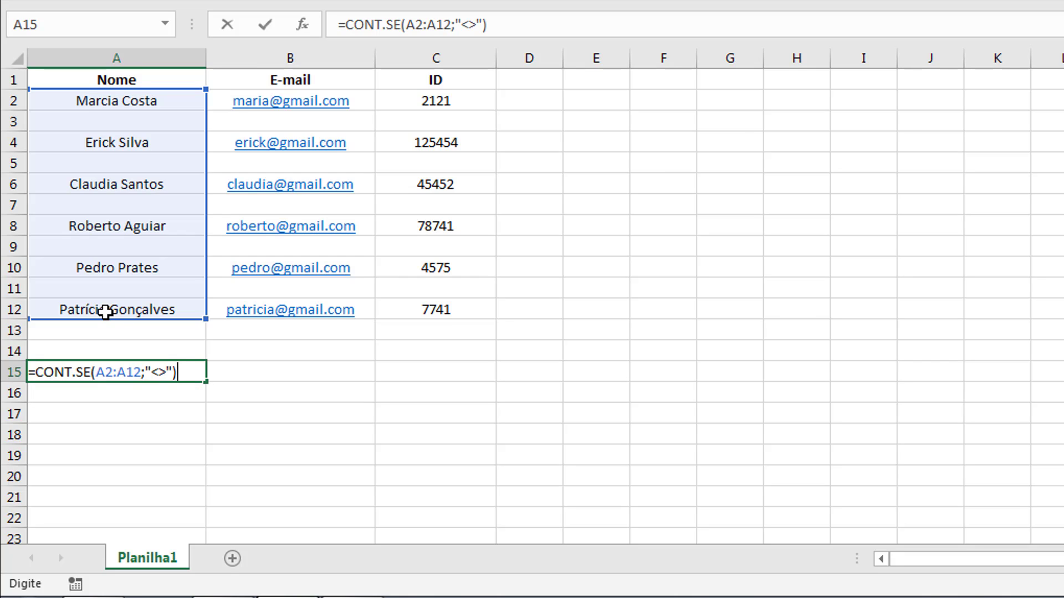
{"action": "key", "text": "Return"}
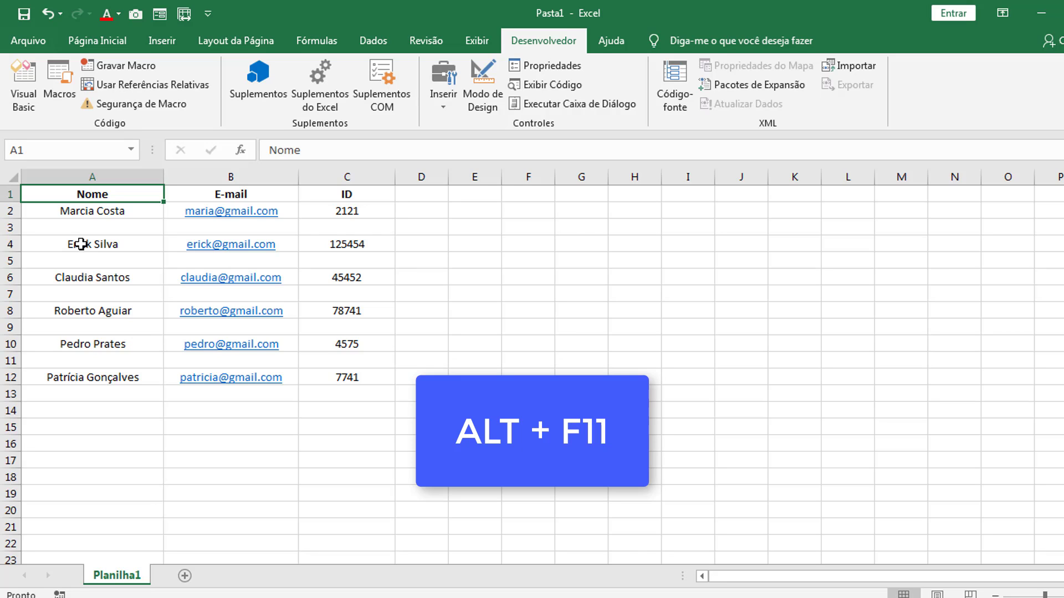
Insert a new module in the Visual Basic editor, paste the copied ContarPreenchidas macro into it, and return to the worksheet.
{"action": "key", "text": "alt+F11"}
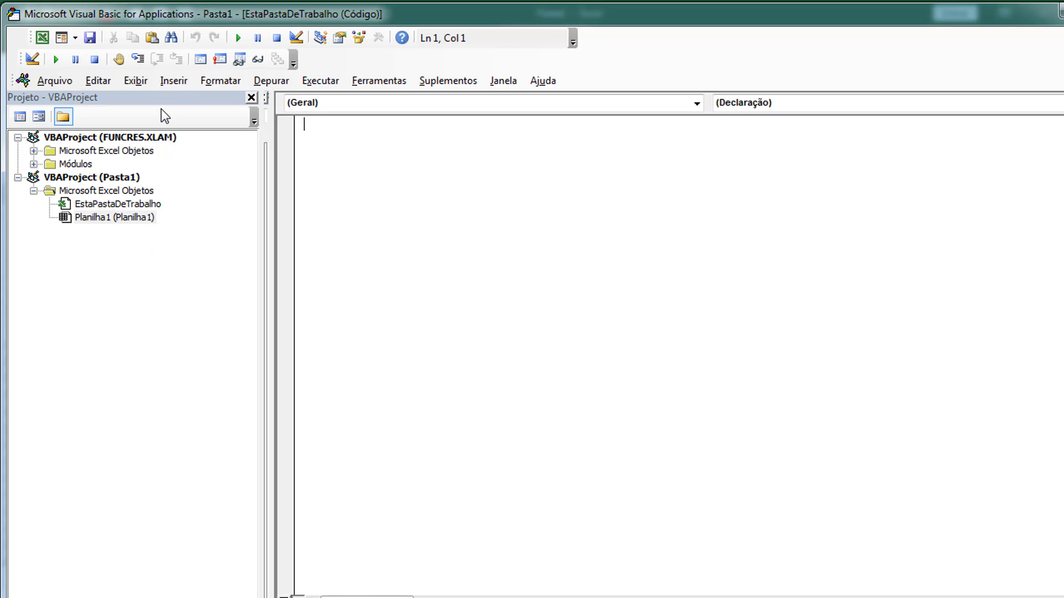
{"action": "left_click", "coordinate": [173, 80]}
{"action": "left_click", "coordinate": [192, 136]}
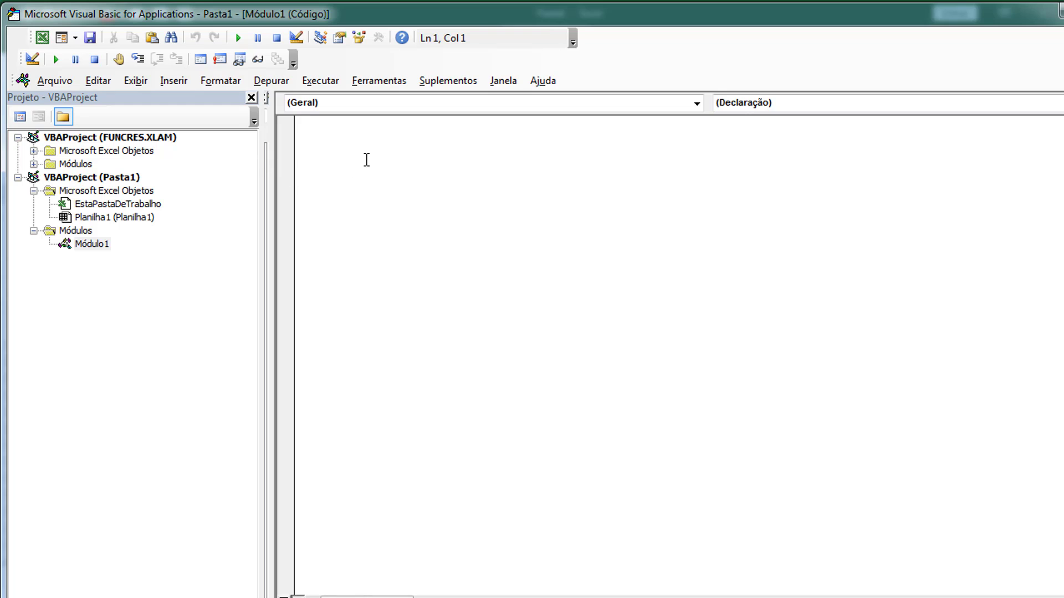
{"action": "key", "text": "ctrl+v"}
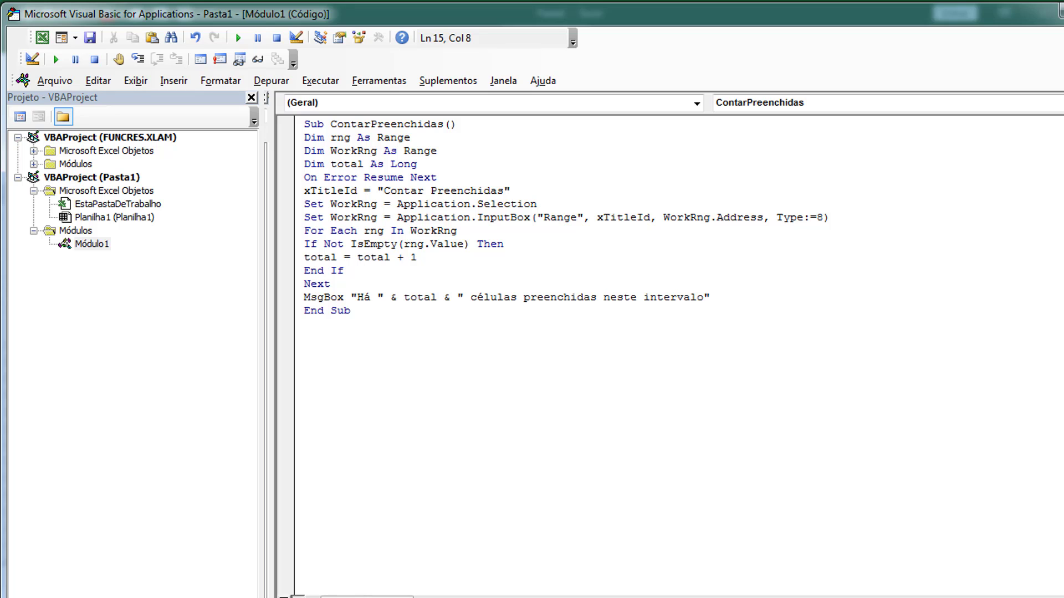
{"action": "key", "text": "alt+F11"}
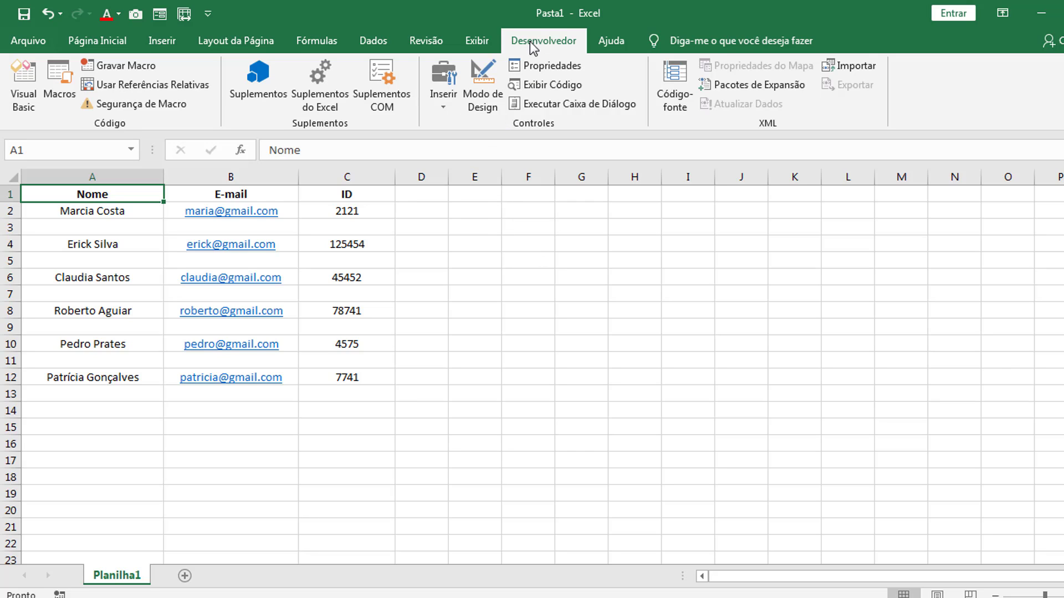
Insert a form control button over about F1:G2 and assign the ContarPreenchidas macro to it.
{"action": "left_click", "coordinate": [444, 105]}
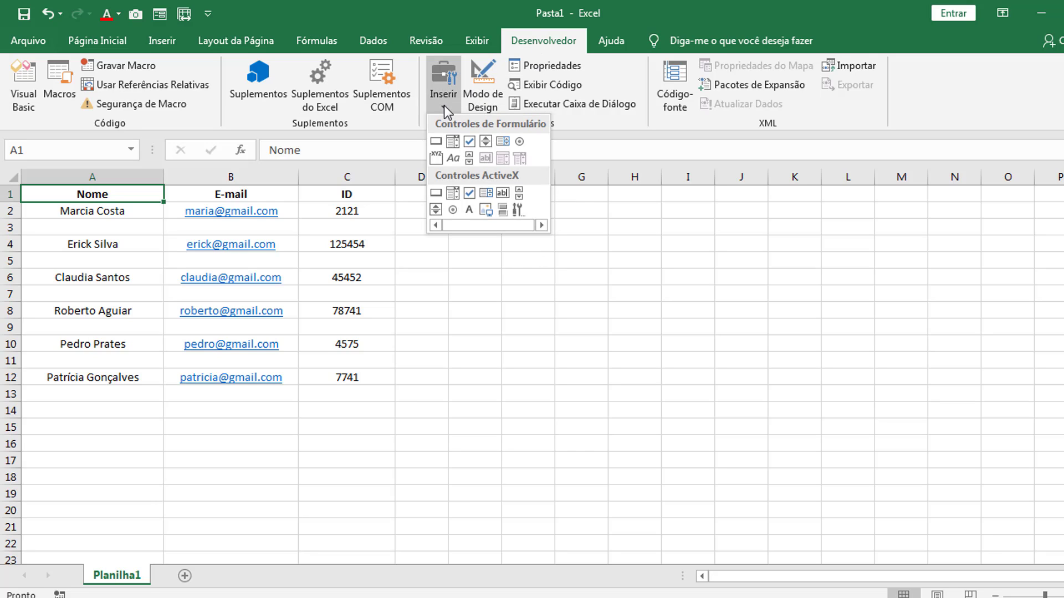
{"action": "left_click", "coordinate": [437, 142]}
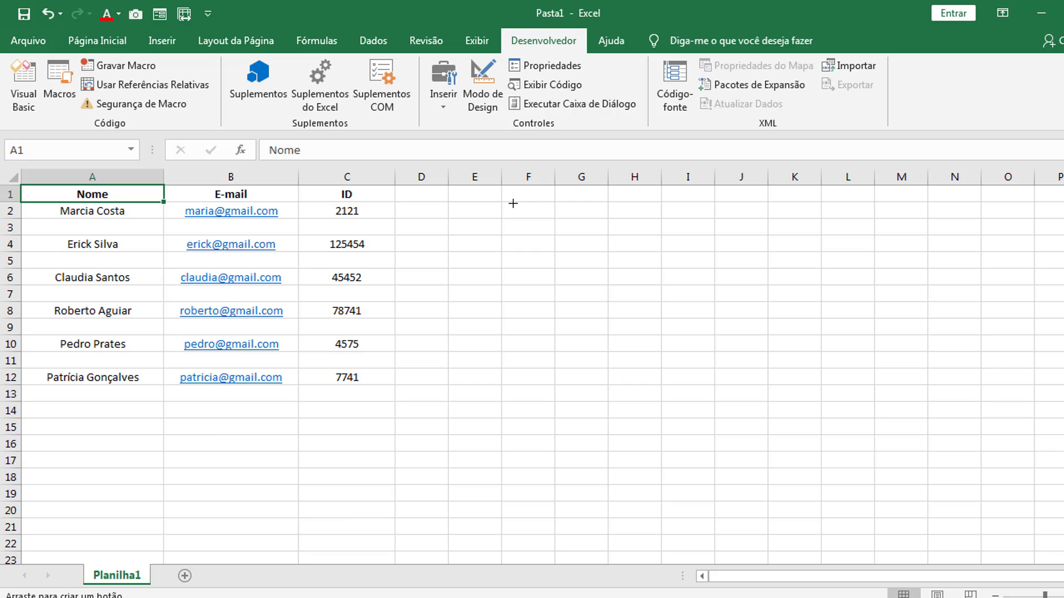
{"action": "mouse_move", "coordinate": [505, 194]}
{"action": "left_mouse_down"}
{"action": "mouse_move", "coordinate": [598, 225]}
{"action": "mouse_move", "coordinate": [618, 217]}
{"action": "left_mouse_up"}
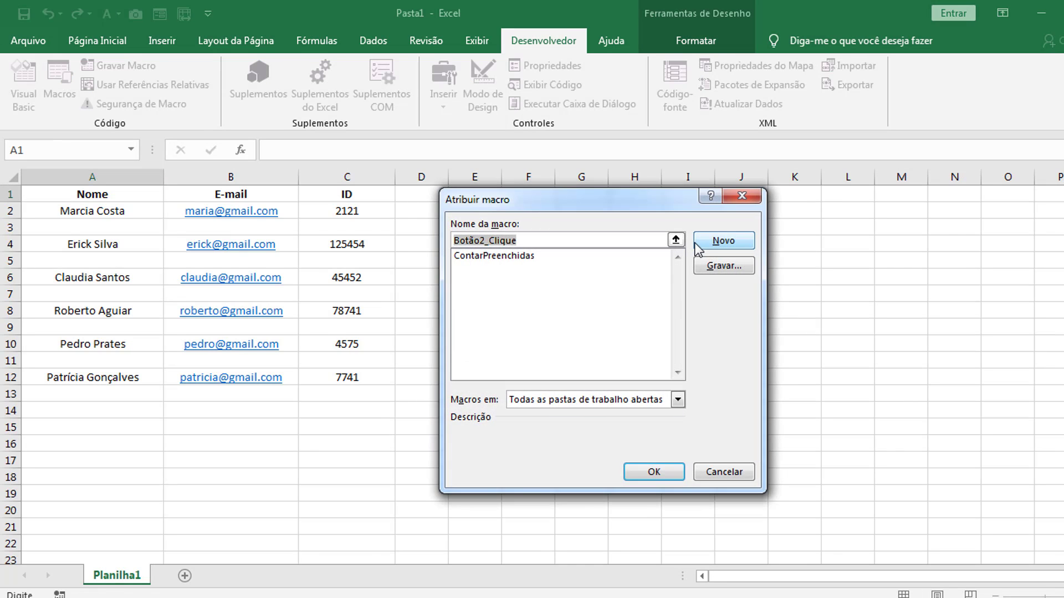
{"action": "left_click", "coordinate": [529, 240]}
{"action": "left_click", "coordinate": [536, 255]}
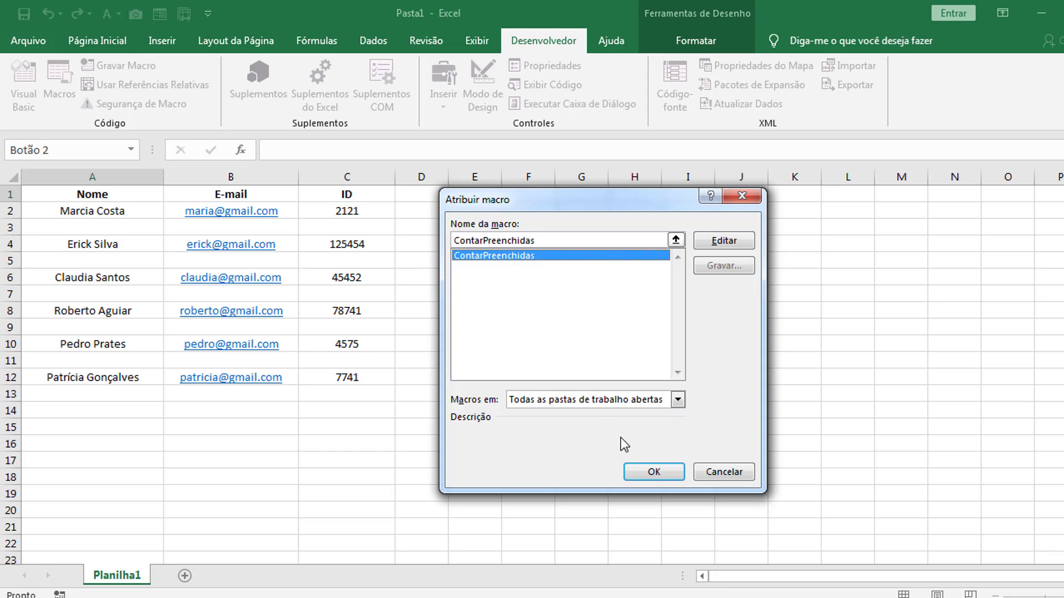
{"action": "left_click", "coordinate": [652, 471]}
{"action": "left_click", "coordinate": [578, 294]}
Run the button's macro on range $A$2:$C$12 and dismiss the count message.
{"action": "left_click", "coordinate": [568, 208]}
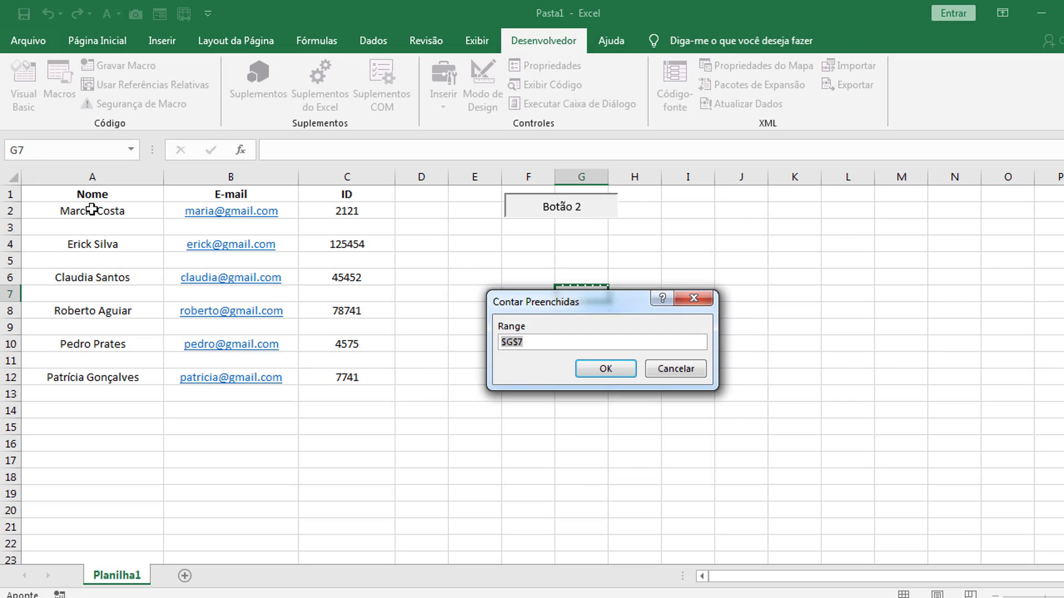
{"action": "mouse_move", "coordinate": [88, 210]}
{"action": "left_mouse_down"}
{"action": "mouse_move", "coordinate": [273, 266]}
{"action": "mouse_move", "coordinate": [354, 358]}
{"action": "mouse_move", "coordinate": [339, 380]}
{"action": "left_mouse_up"}
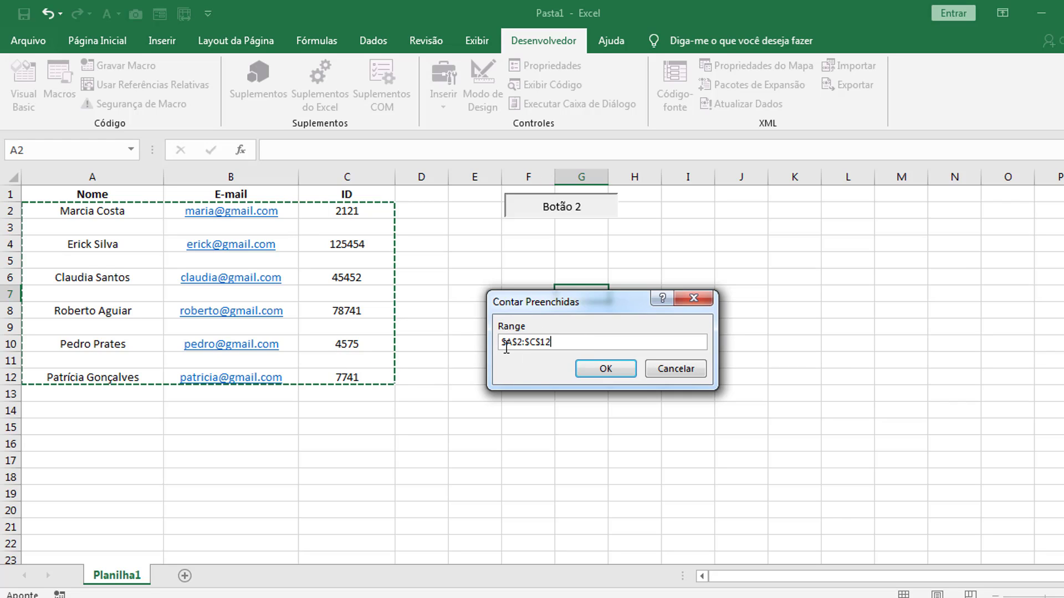
{"action": "left_click", "coordinate": [613, 370]}
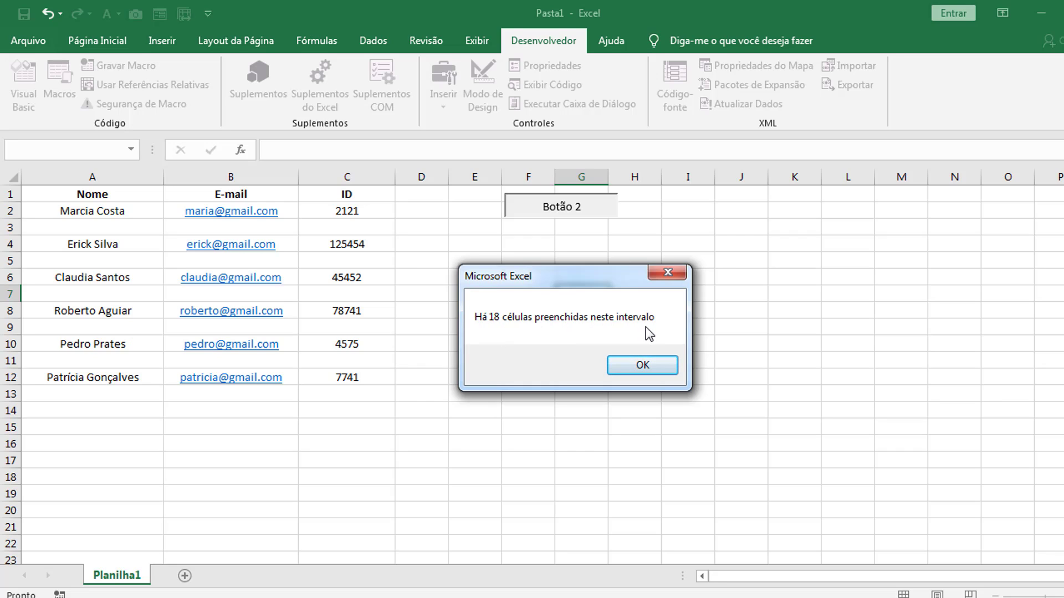
{"action": "left_click", "coordinate": [649, 363]}
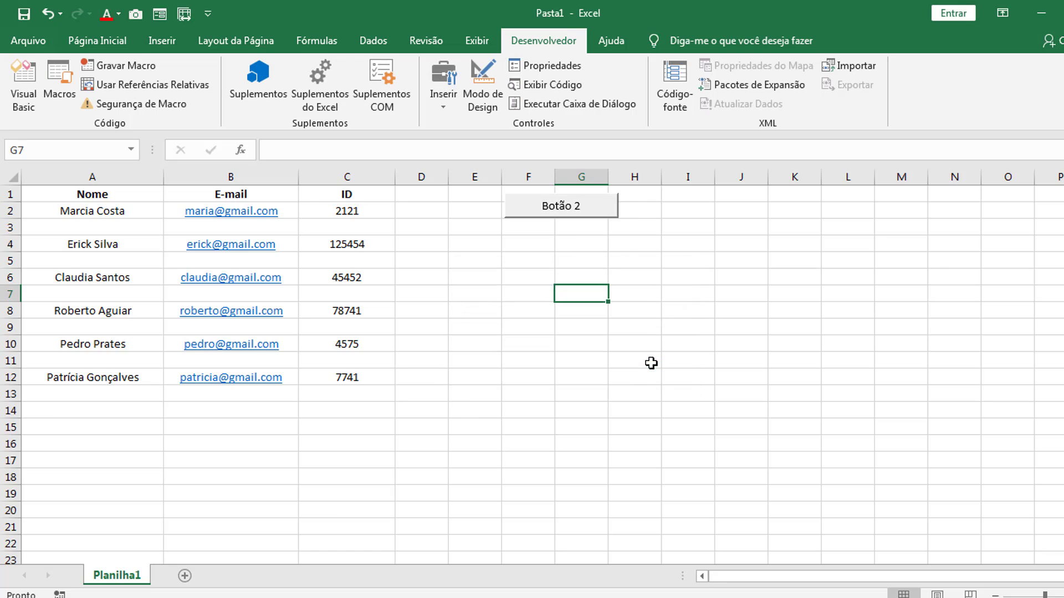